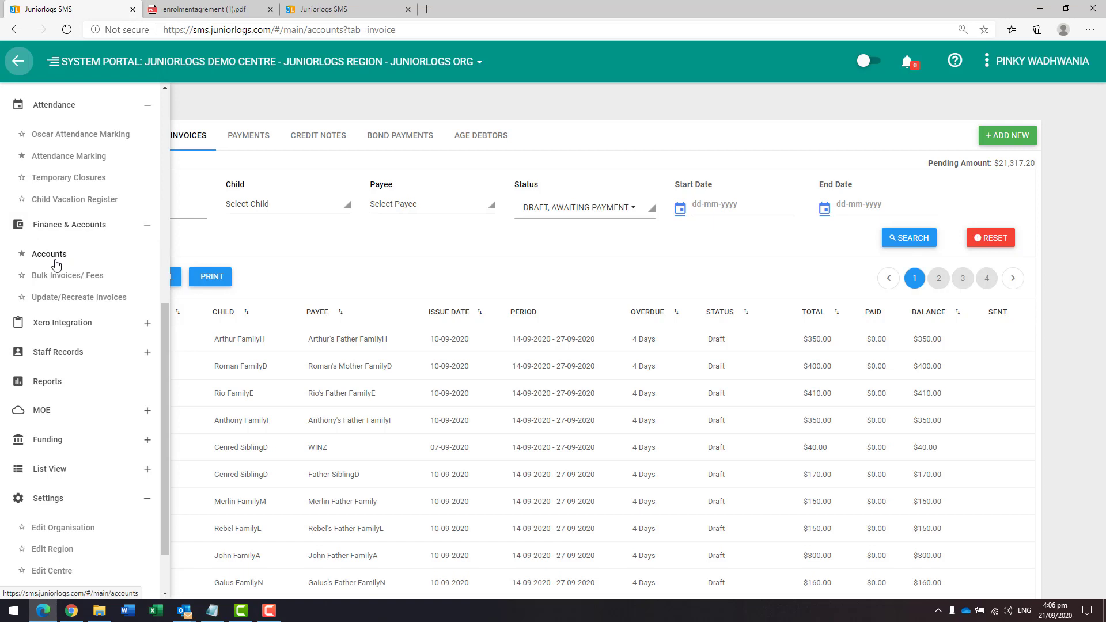
Step: Open invoice 00001-199 from the invoices list and review its fee details
left_click(18, 70)
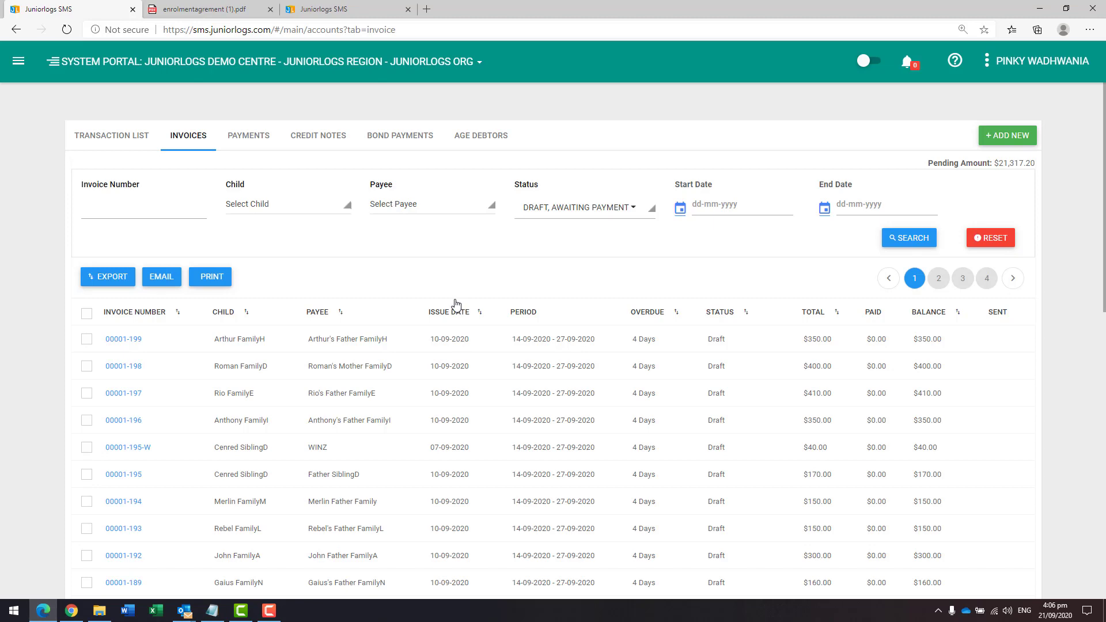
scroll(452, 304, "down", 2)
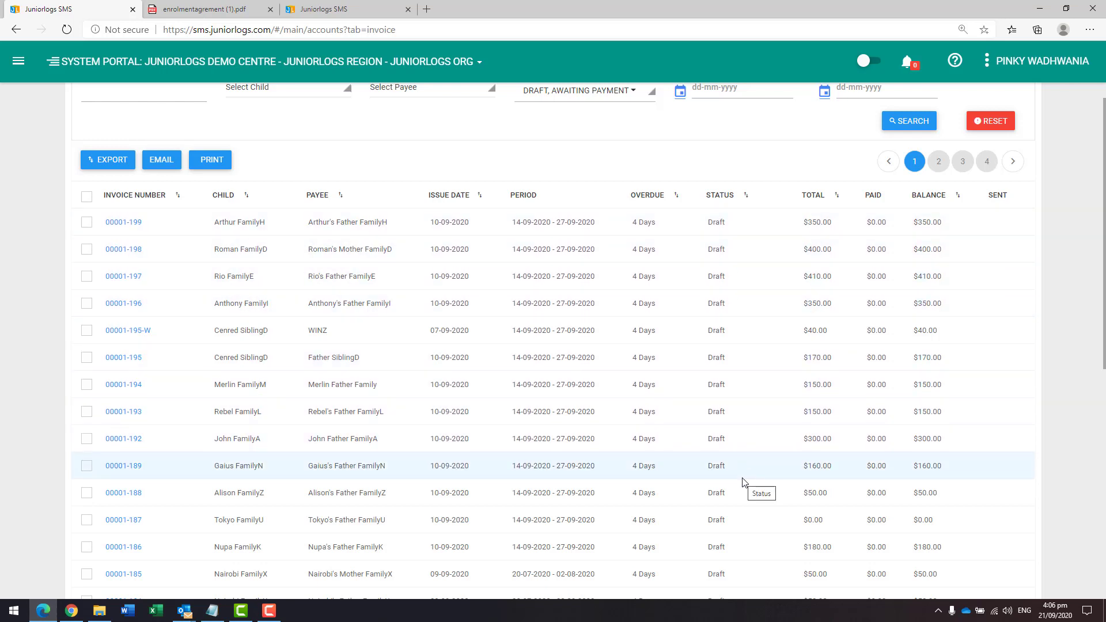
left_click(113, 224)
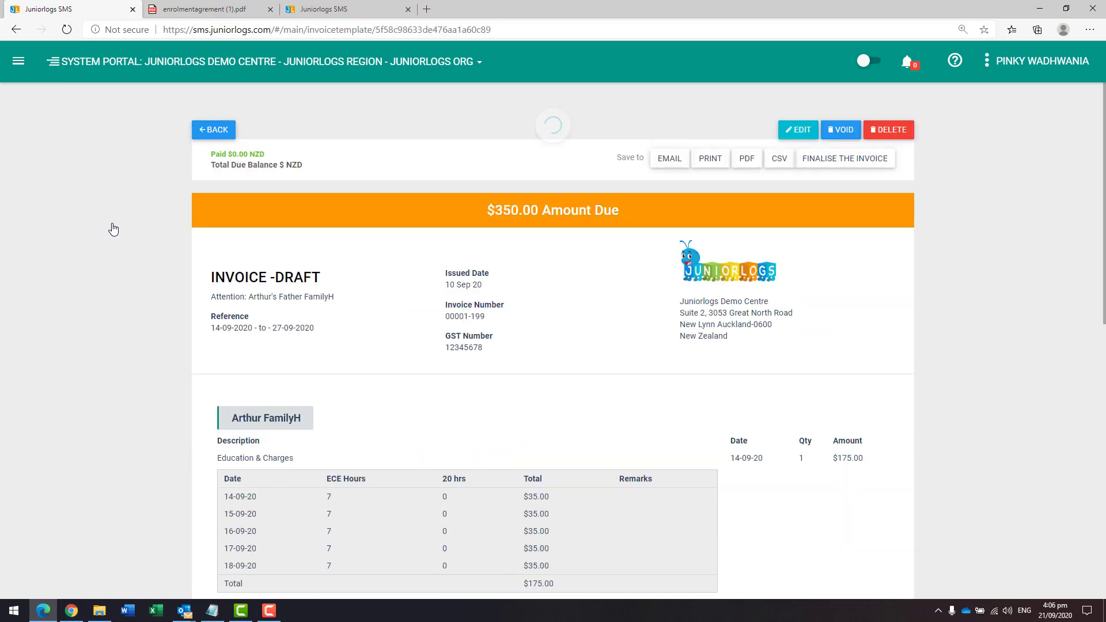
scroll(119, 344, "down", 4)
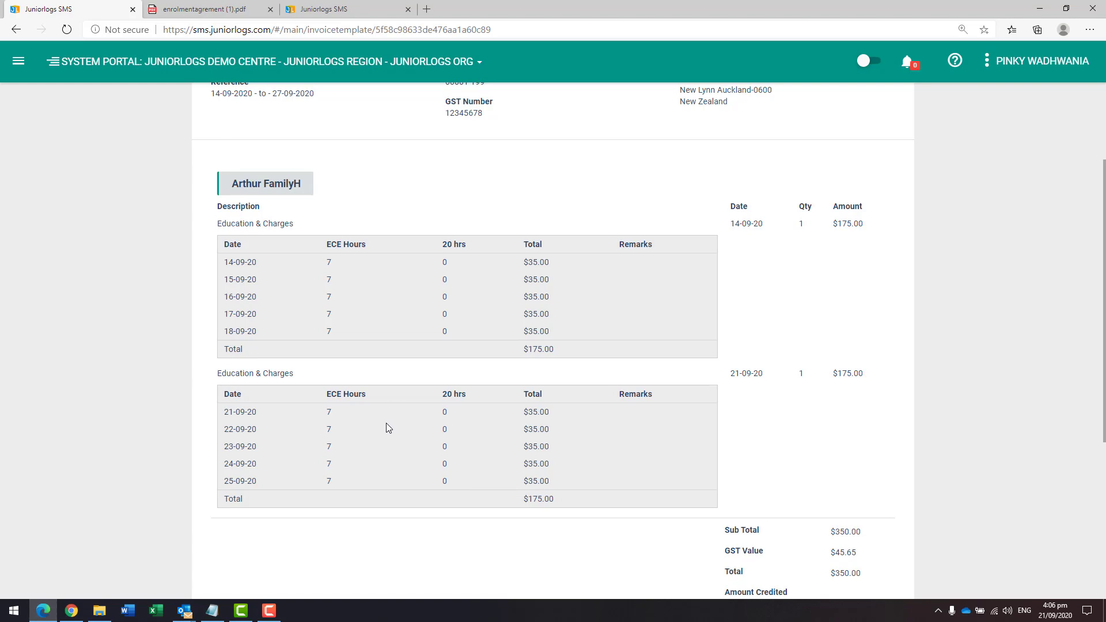
scroll(387, 428, "down", 5)
scroll(388, 428, "up", 10)
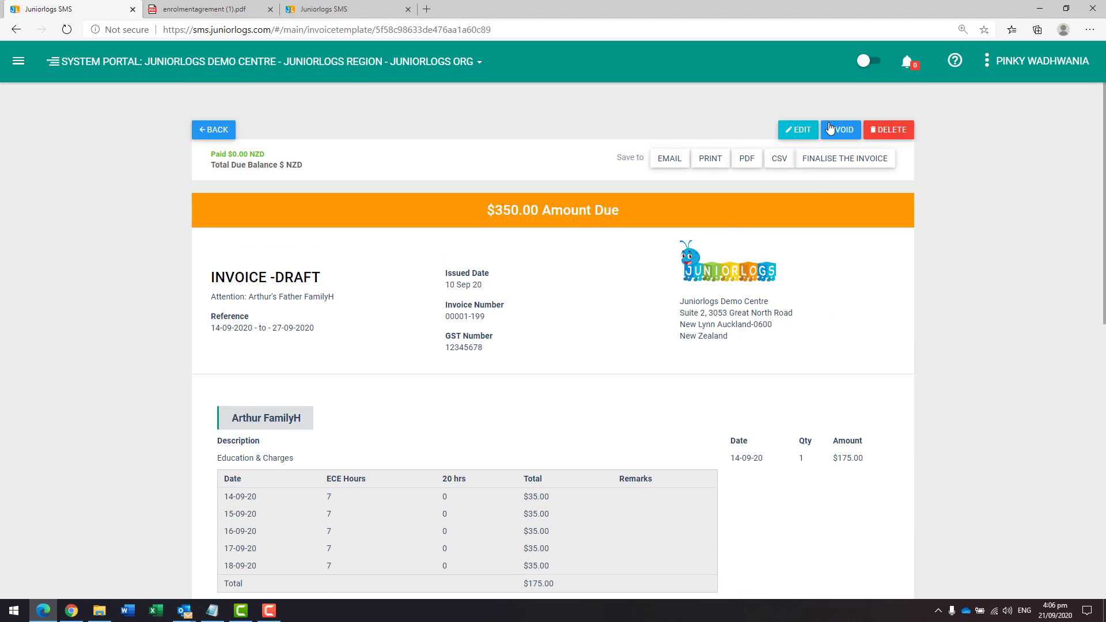
Step: Open invoice 00001-199 for editing, review its fee lines, and save and exit
left_click(799, 134)
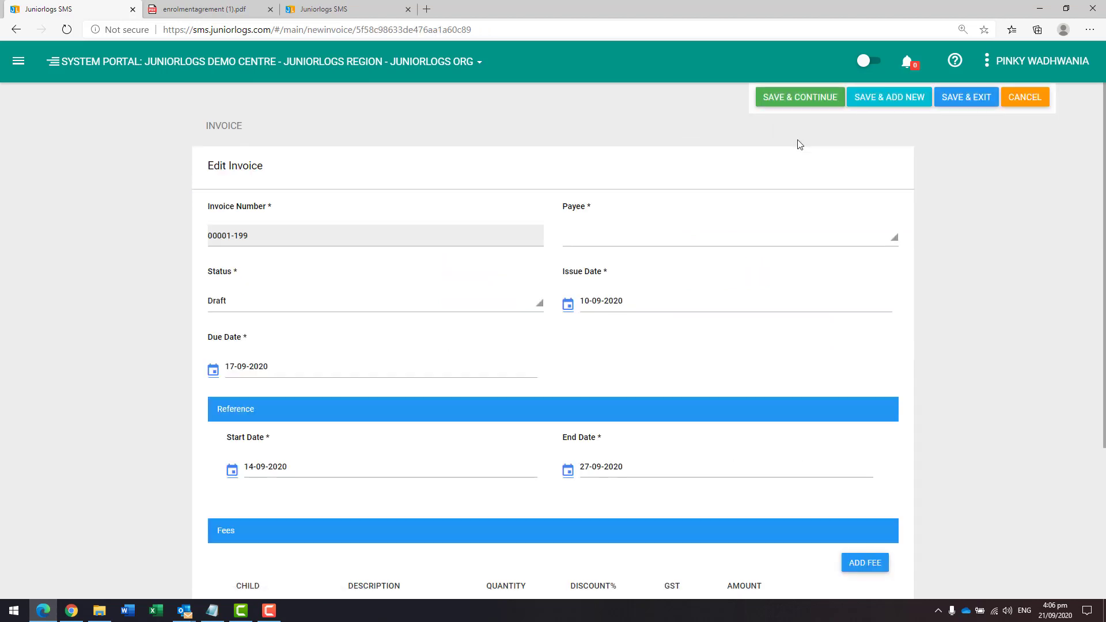
scroll(678, 350, "down", 2)
scroll(678, 350, "down", 2)
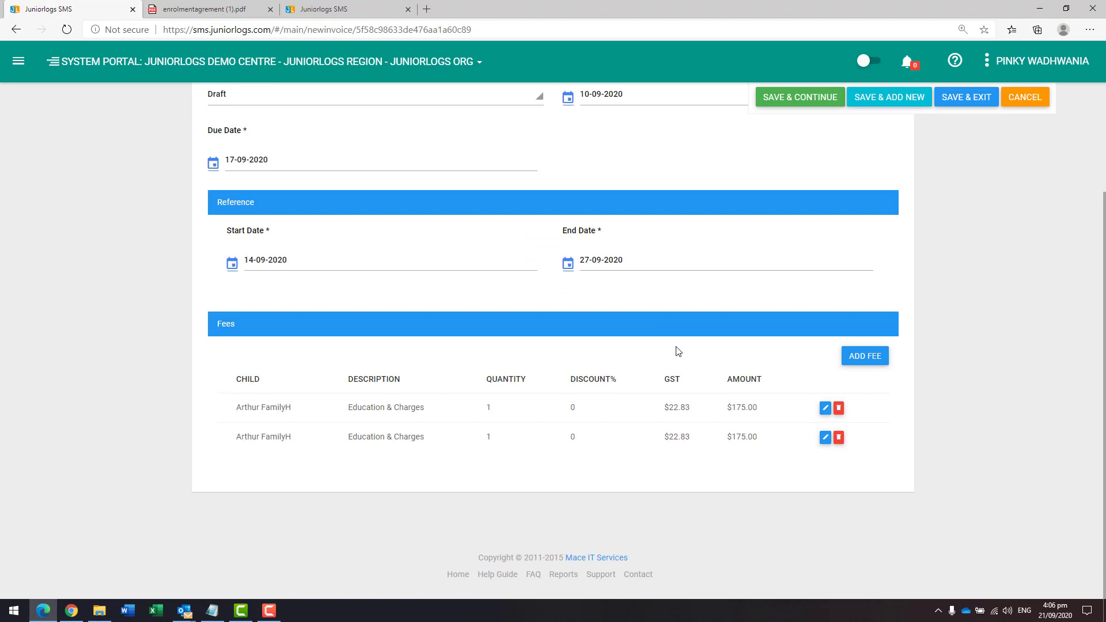
scroll(678, 351, "up", 3)
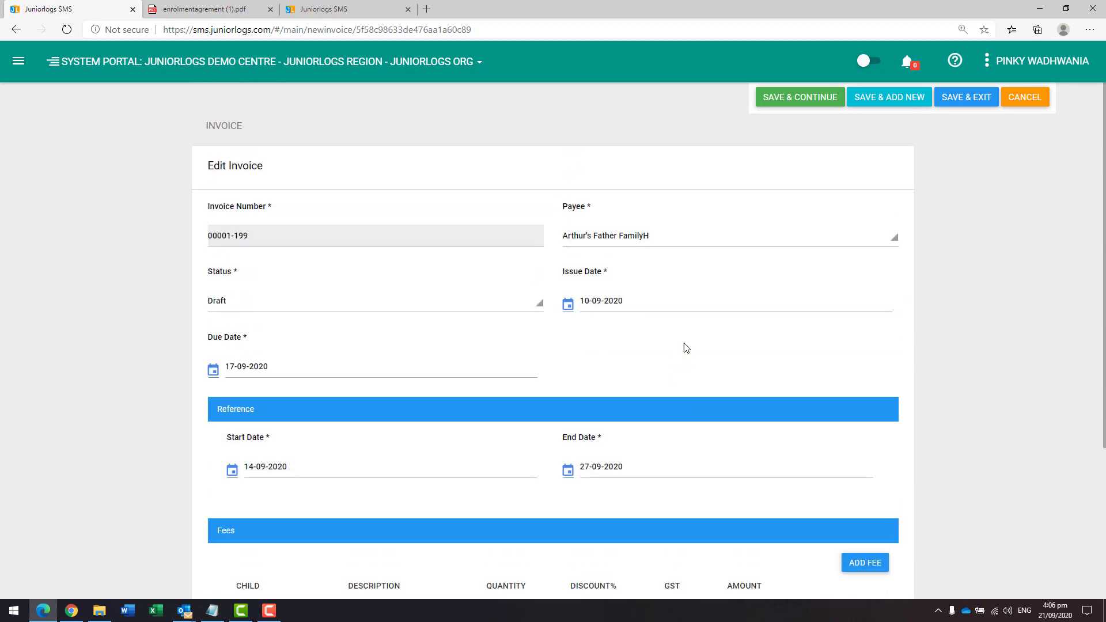
left_click(1016, 99)
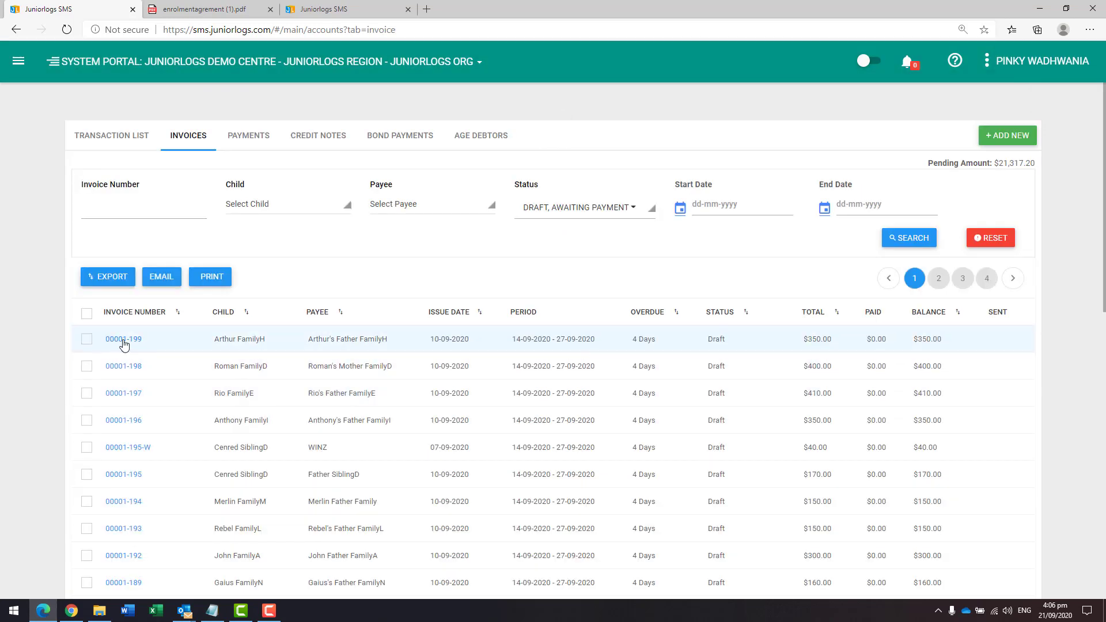
Step: Finalise invoices 00001-199, 00001-198 and 00001-197 together, and cancel the send-invoices email
left_click(87, 340)
left_click(87, 367)
left_click(87, 394)
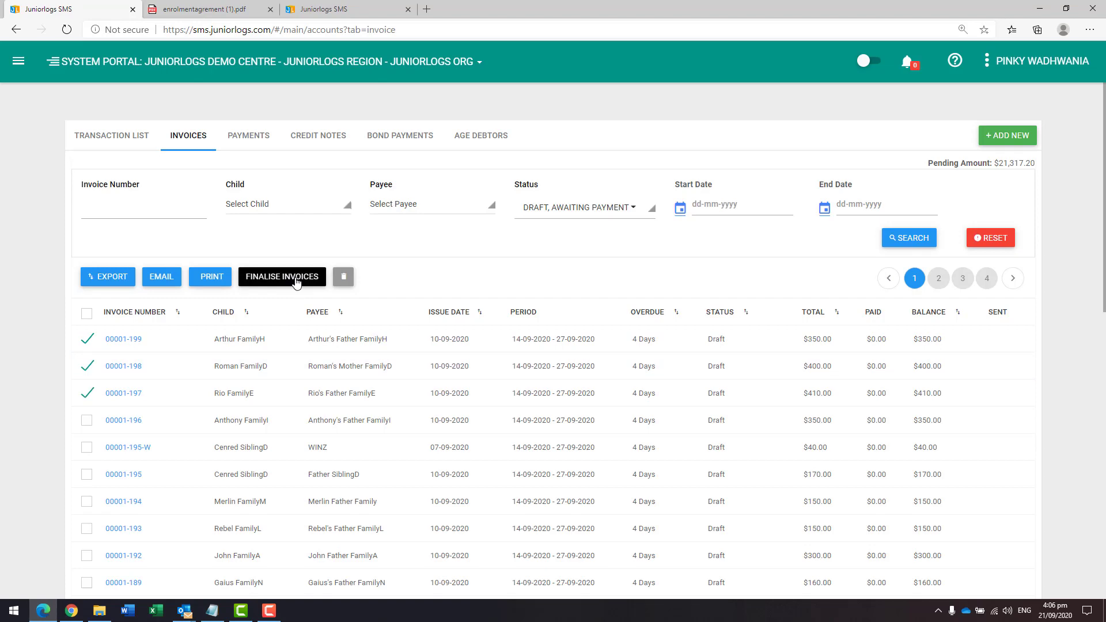
left_click(295, 282)
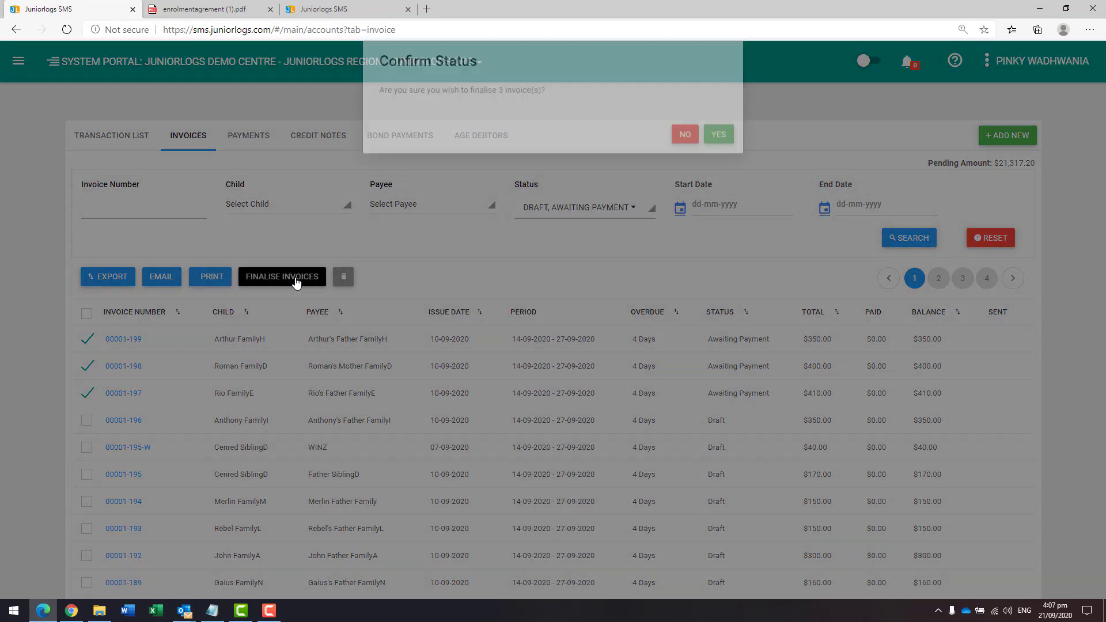
left_click(724, 156)
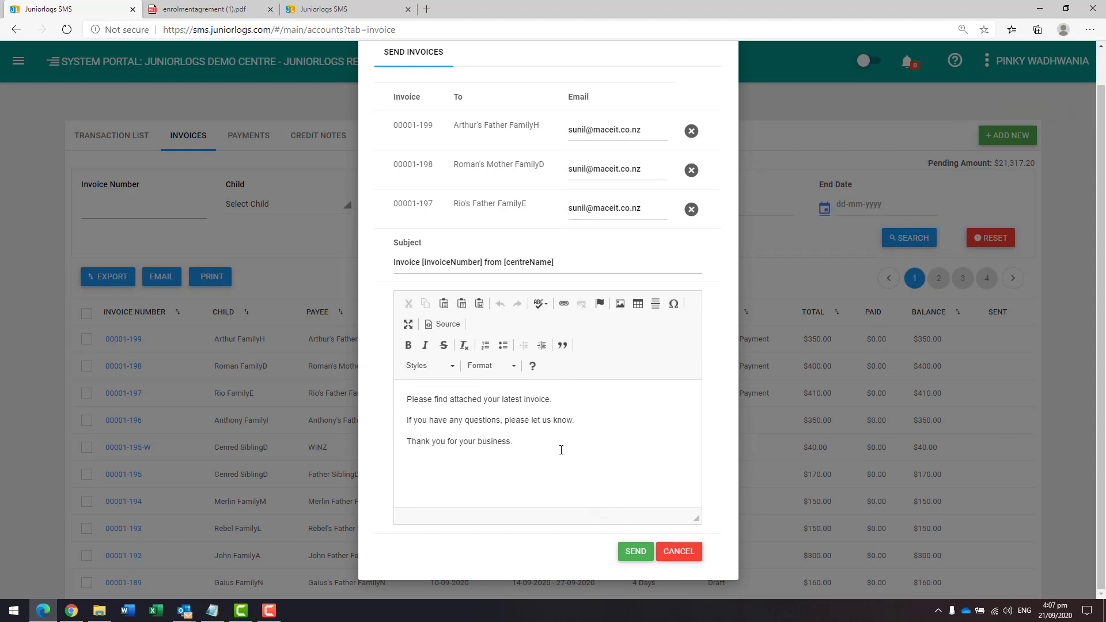
left_click_drag(533, 440, 406, 398)
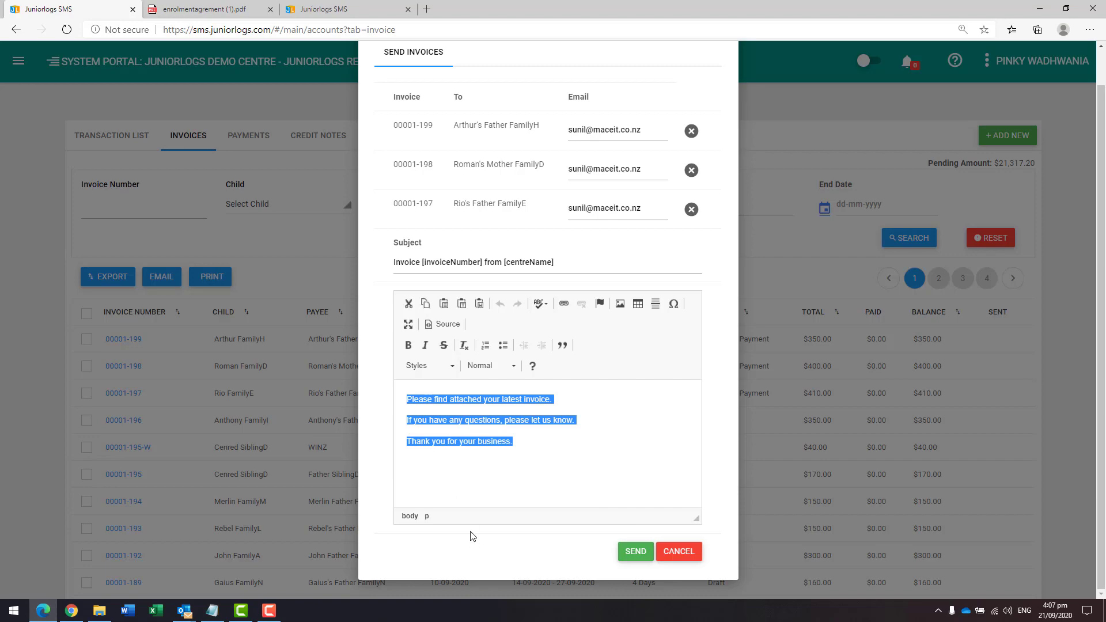
left_click(680, 552)
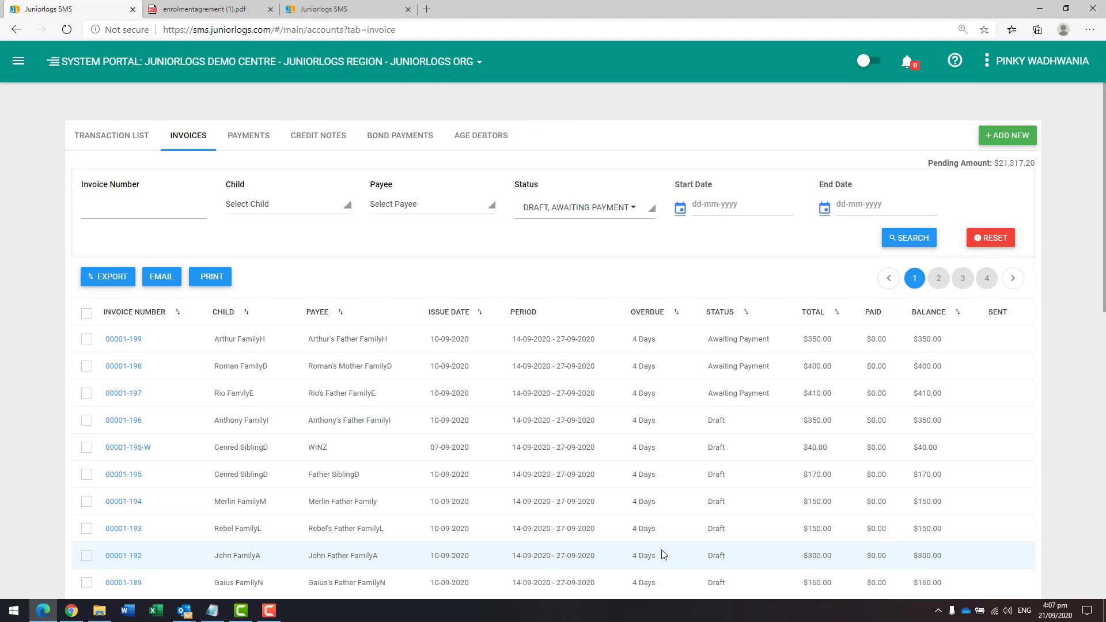
Step: Try receiving a Bank Transfer payment for invoice 00001-199, then cancel the payment dialog
left_click(87, 340)
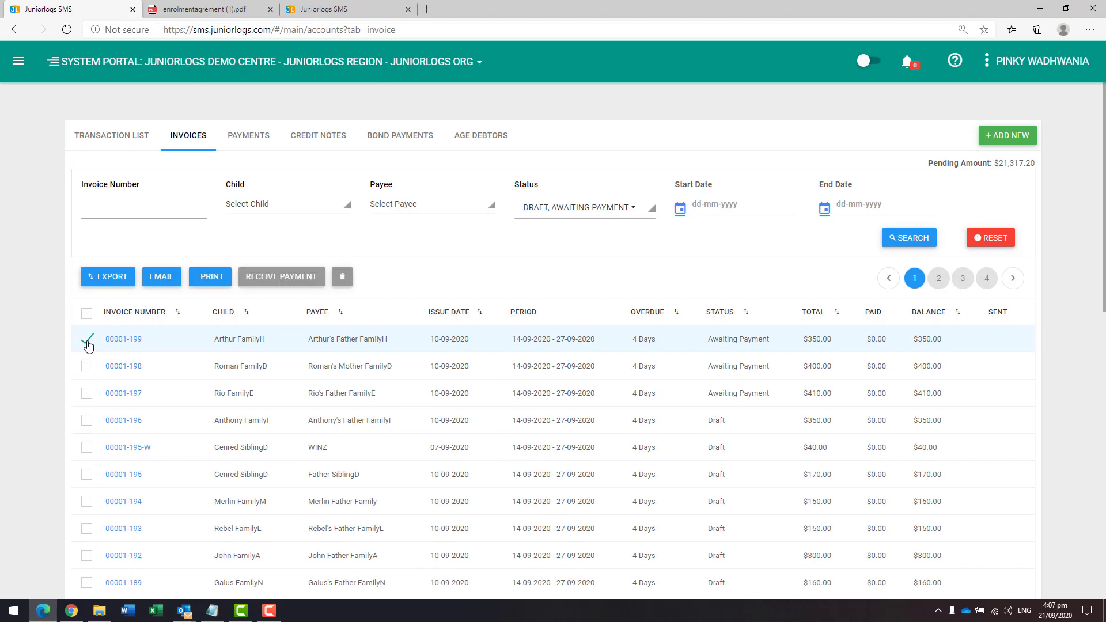
left_click(274, 277)
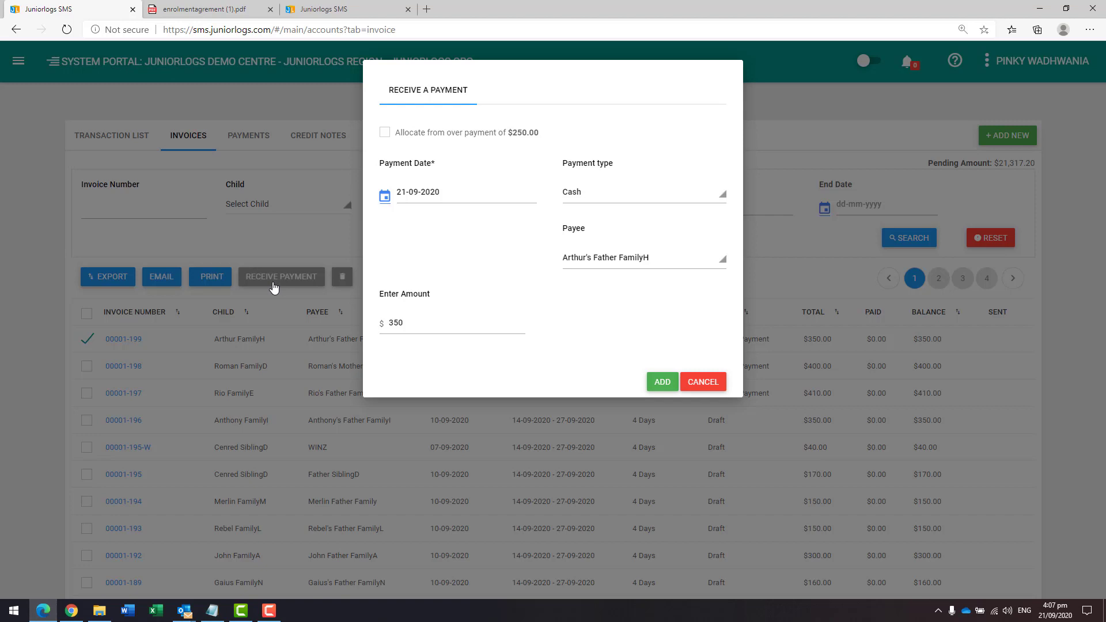
left_click(586, 201)
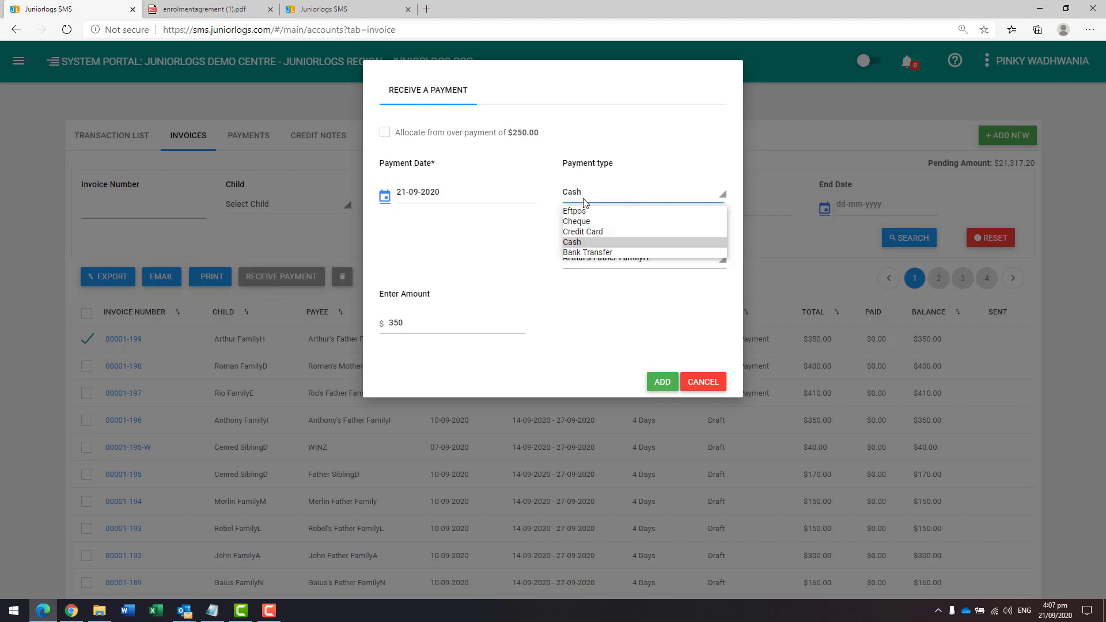
left_click(586, 253)
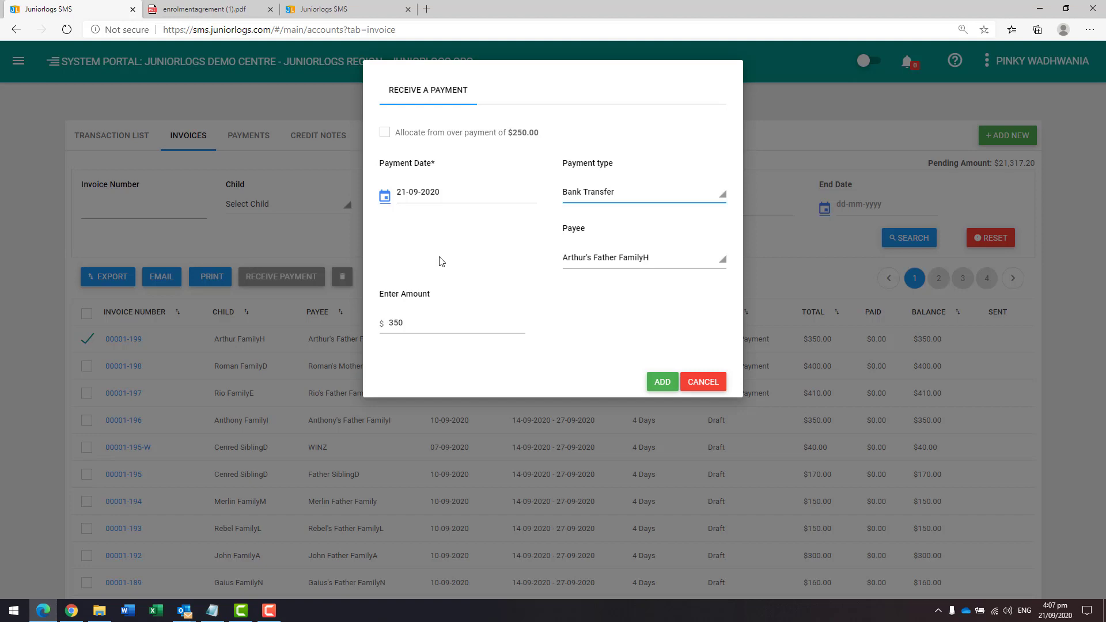
left_click_drag(445, 133, 540, 140)
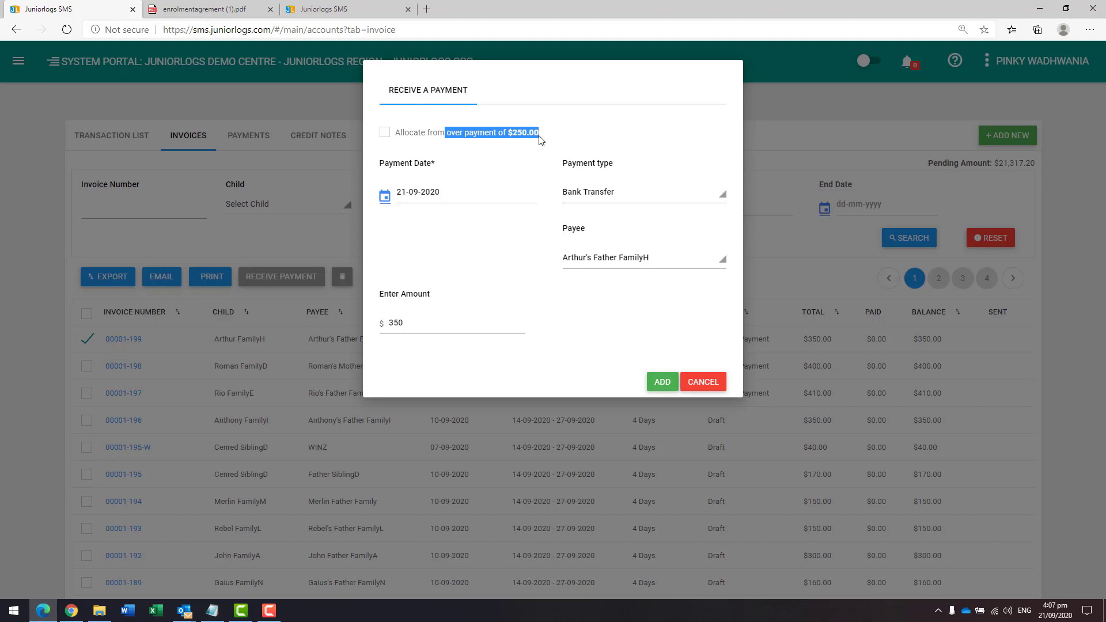
left_click(698, 385)
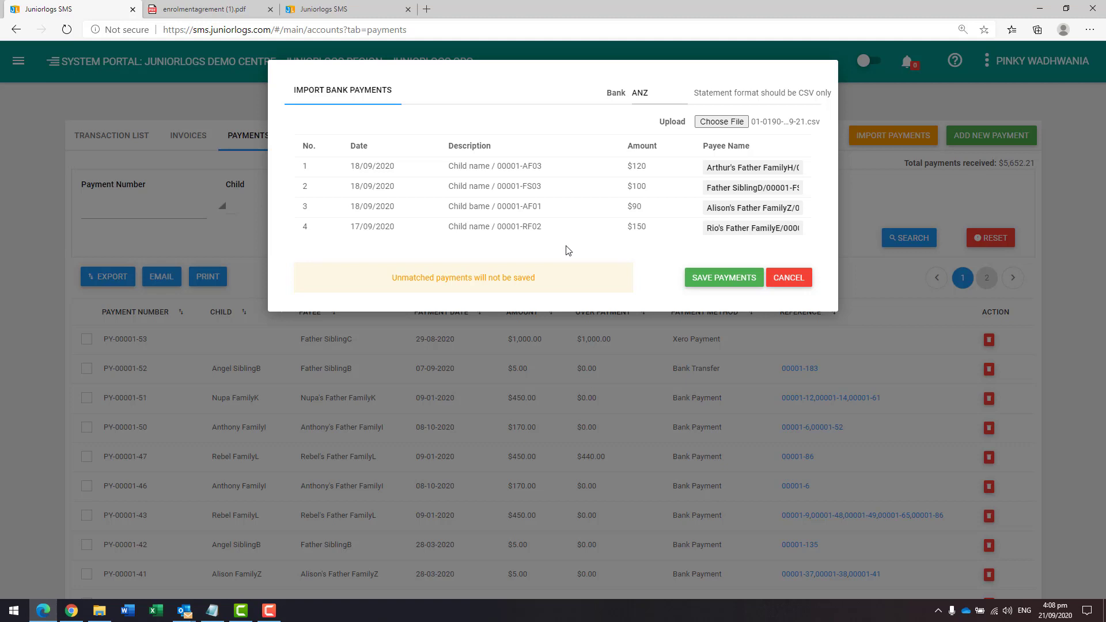
Step: Set the first imported bank payment's payee to Rio's Father FamilyE, then cancel the import
left_click_drag(501, 165, 516, 205)
left_click_drag(516, 205, 541, 206)
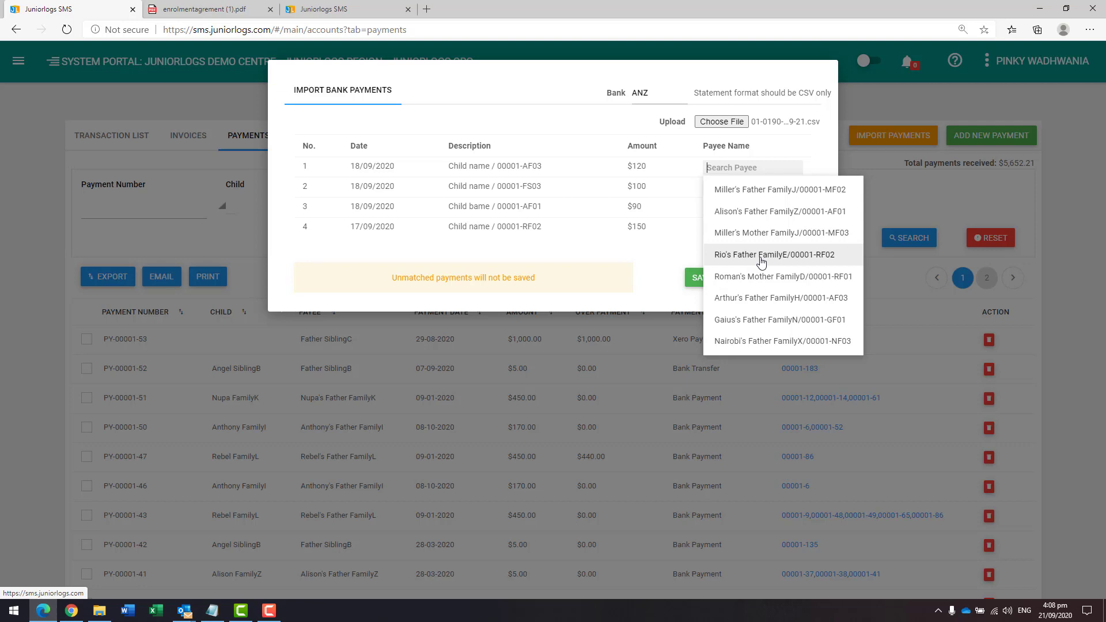
left_click(762, 259)
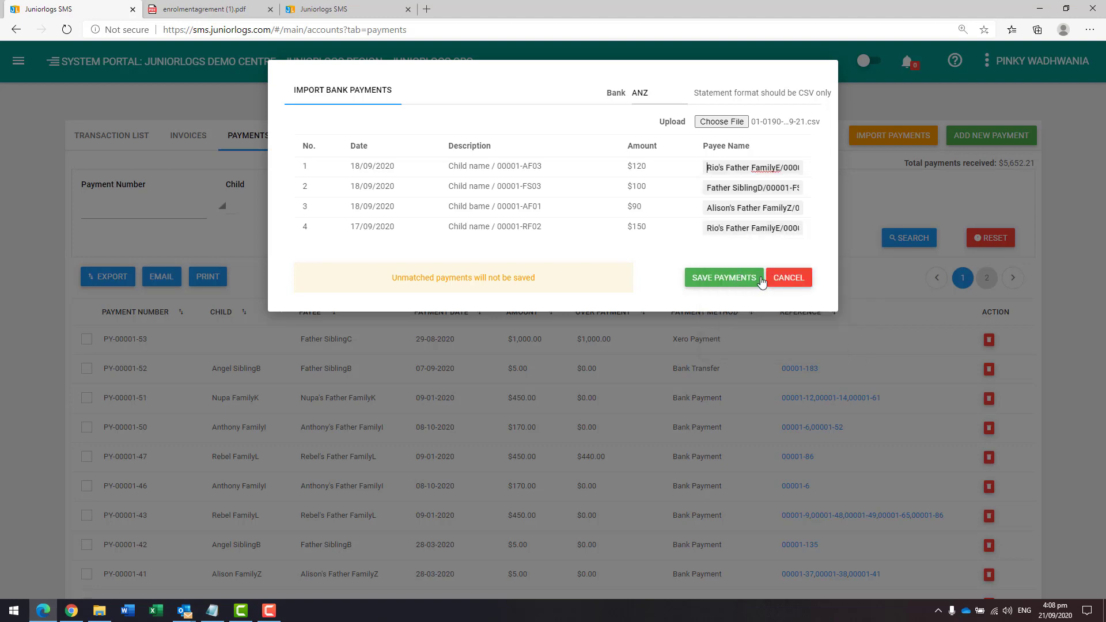
left_click(787, 282)
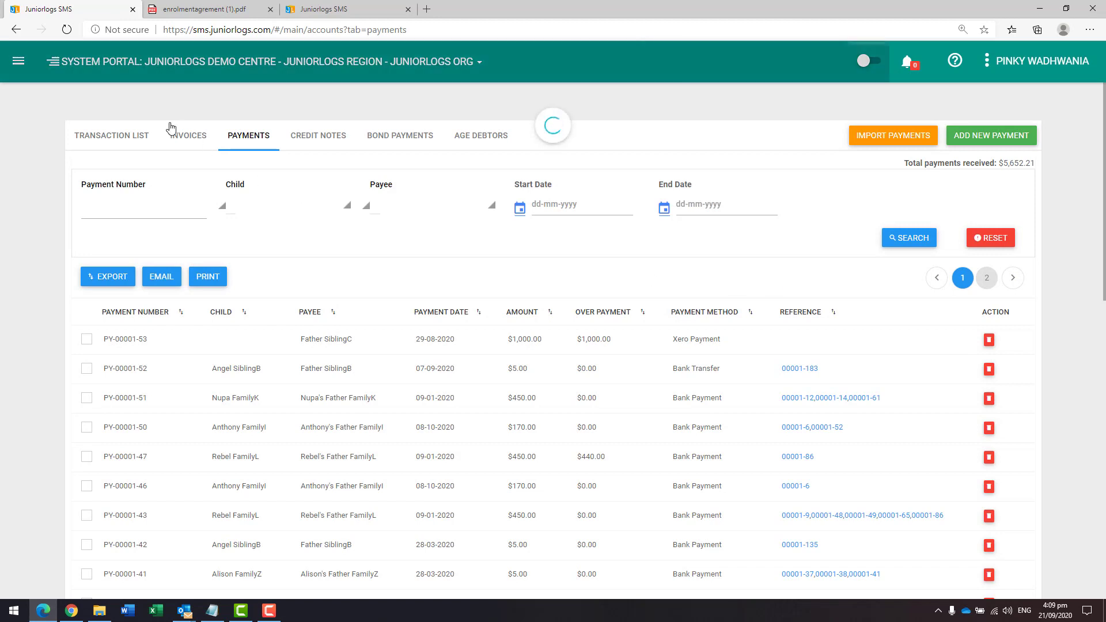
Step: Open the Xero (Beta) integration page to view the fee GL code mappings
left_click(18, 61)
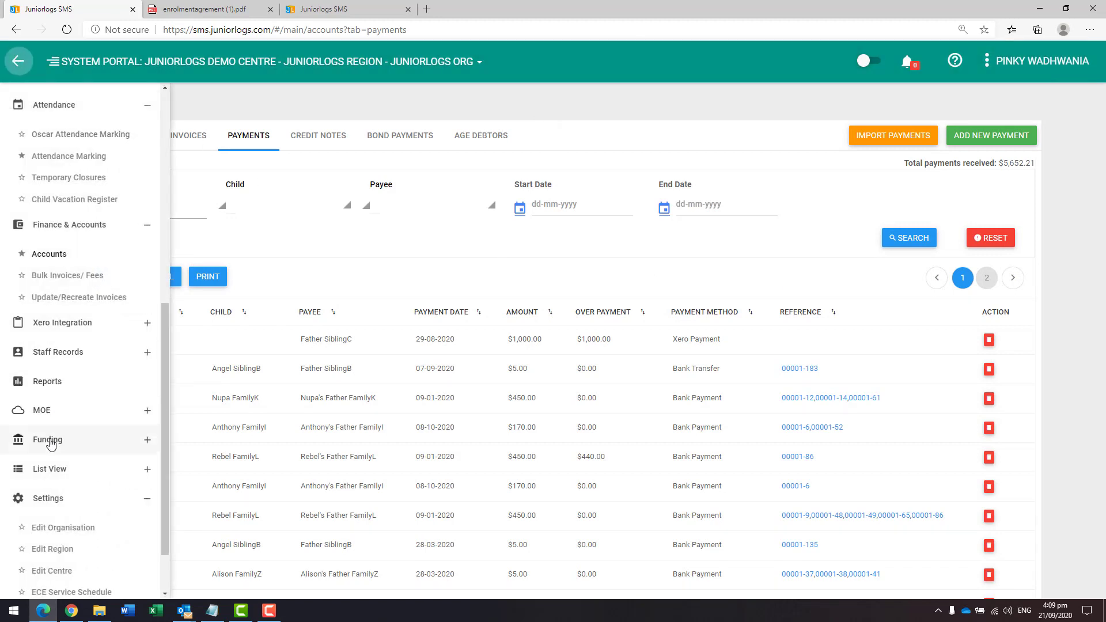
scroll(55, 346, "down", 1)
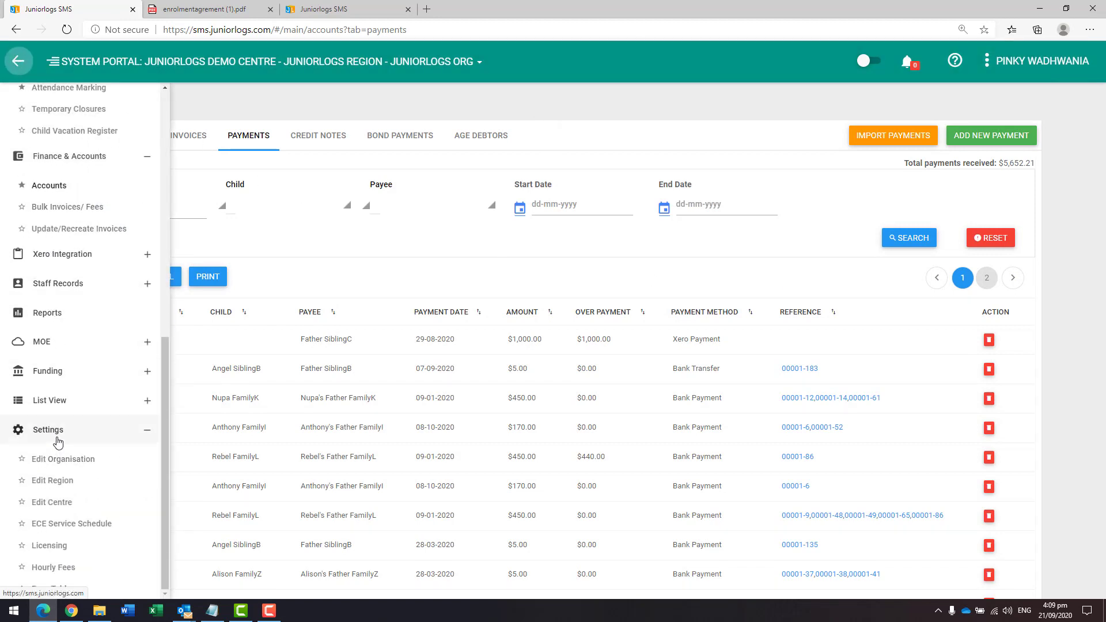
left_click(53, 265)
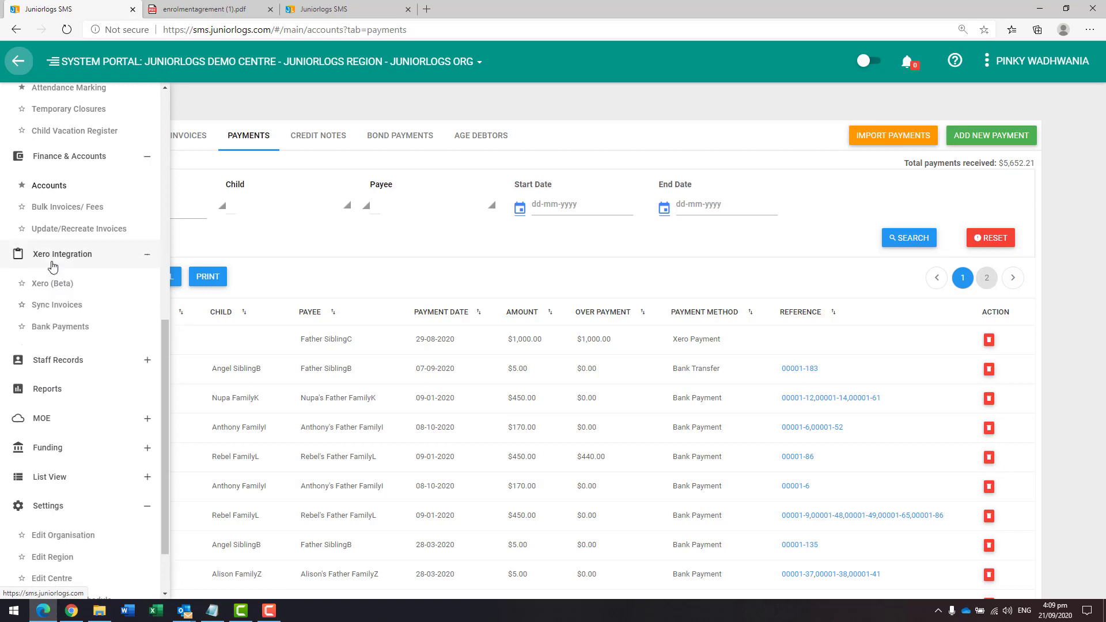
left_click(49, 291)
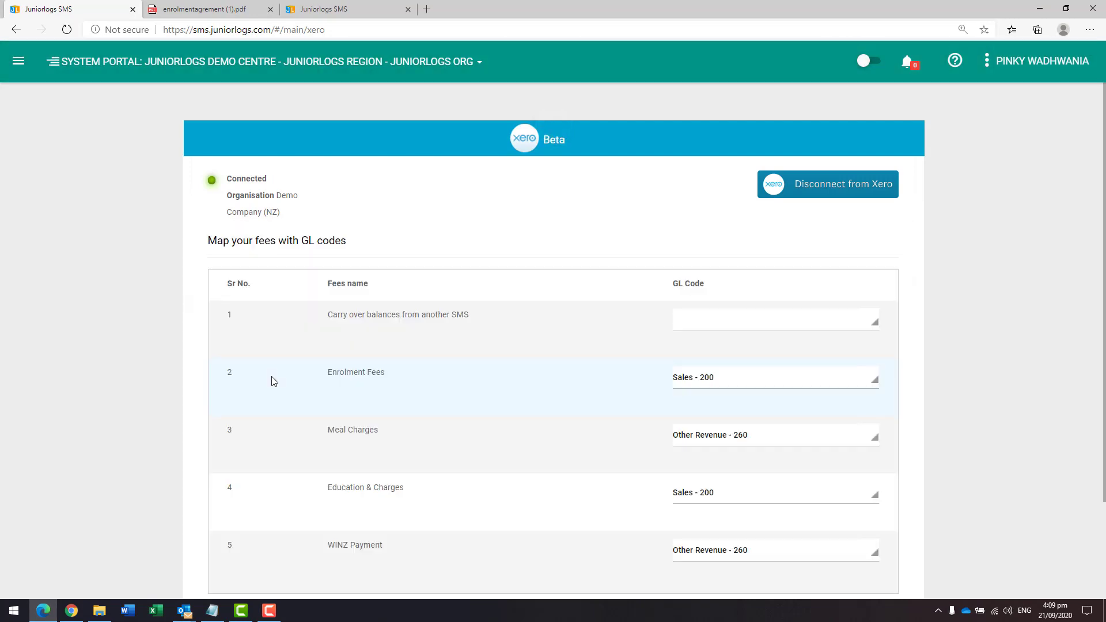
Step: View the Xero sync log batches, then open the Xero Bank Payments page
mouse_move(60, 395)
left_click(58, 344)
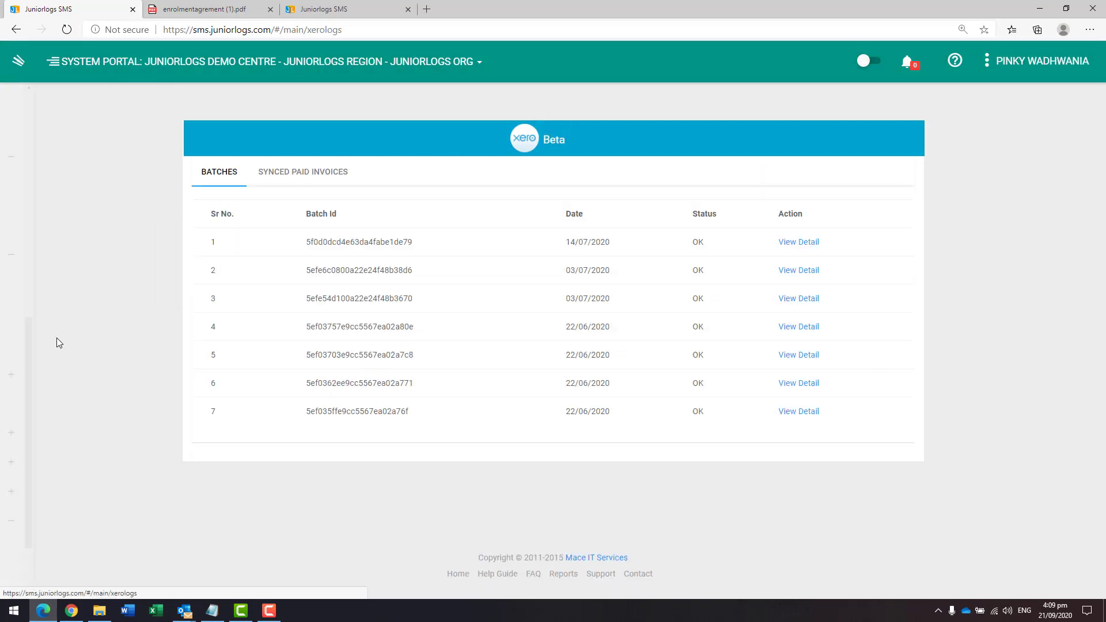
left_click(18, 65)
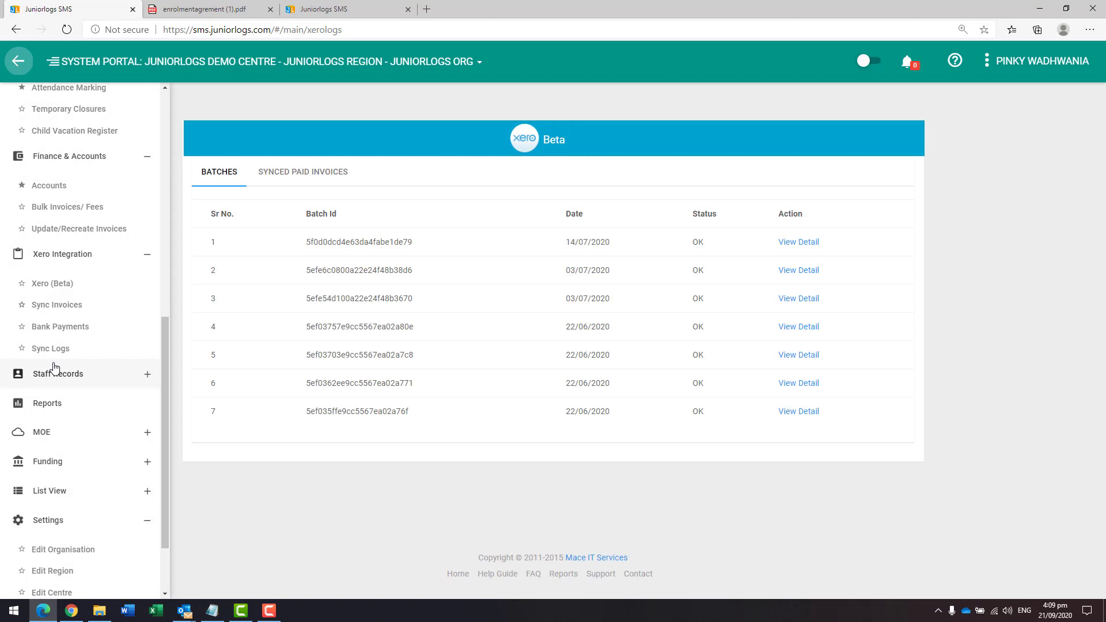
left_click(60, 327)
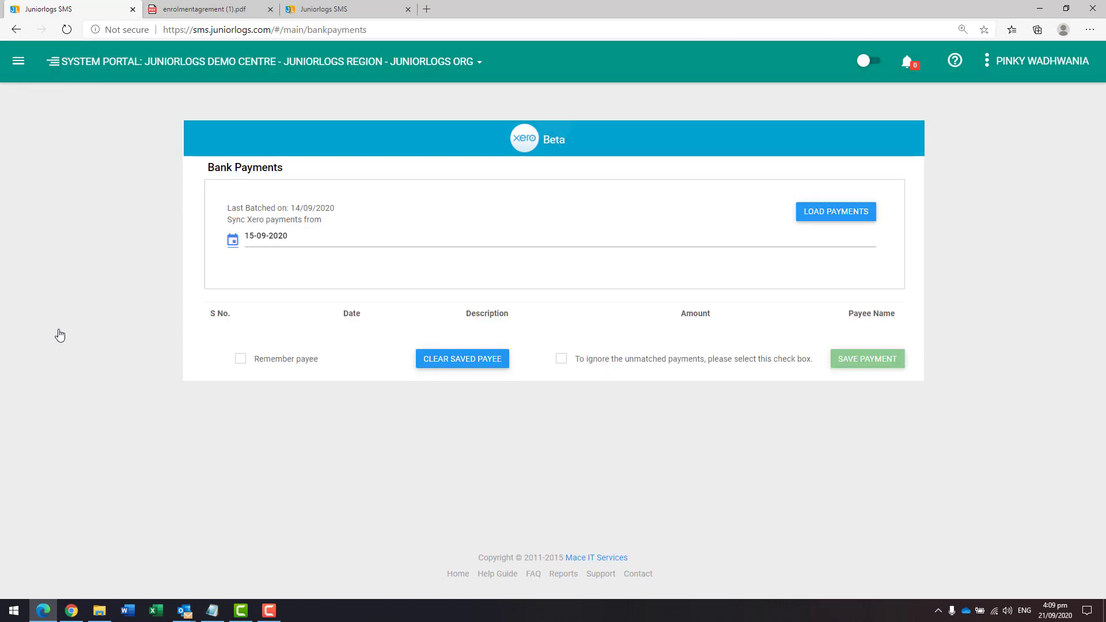
Step: Load Xero bank payments from 15-09-2020 and review their descriptions and payee names
left_click(851, 218)
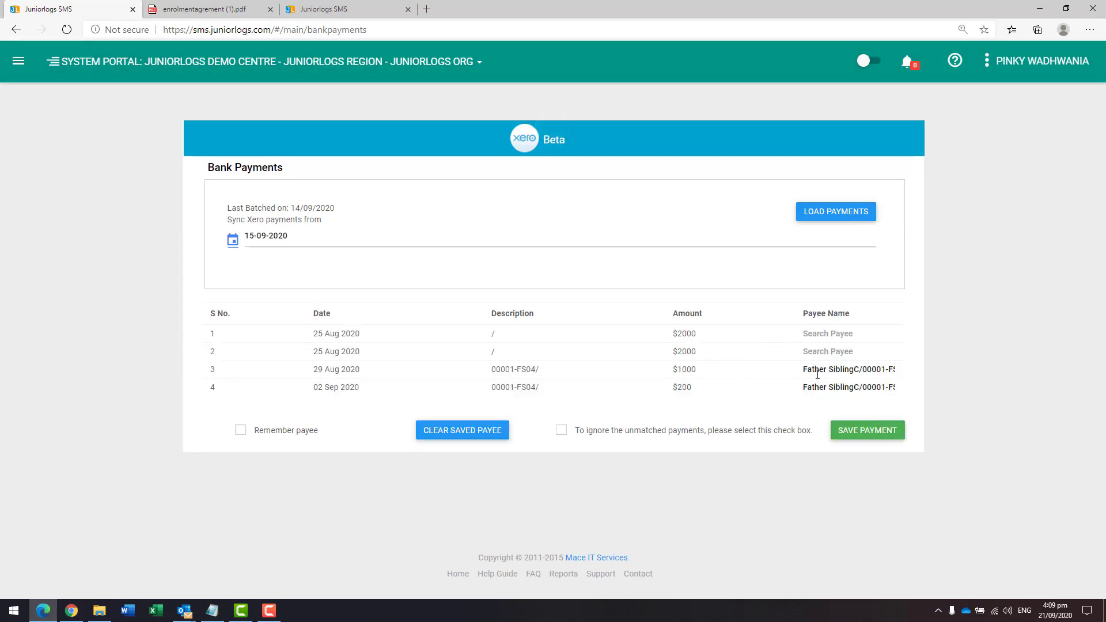
left_click_drag(815, 370, 897, 391)
left_click_drag(491, 369, 536, 389)
Step: Open the Accounts invoices list and filter it by child Arthur FamilyH
left_click(18, 61)
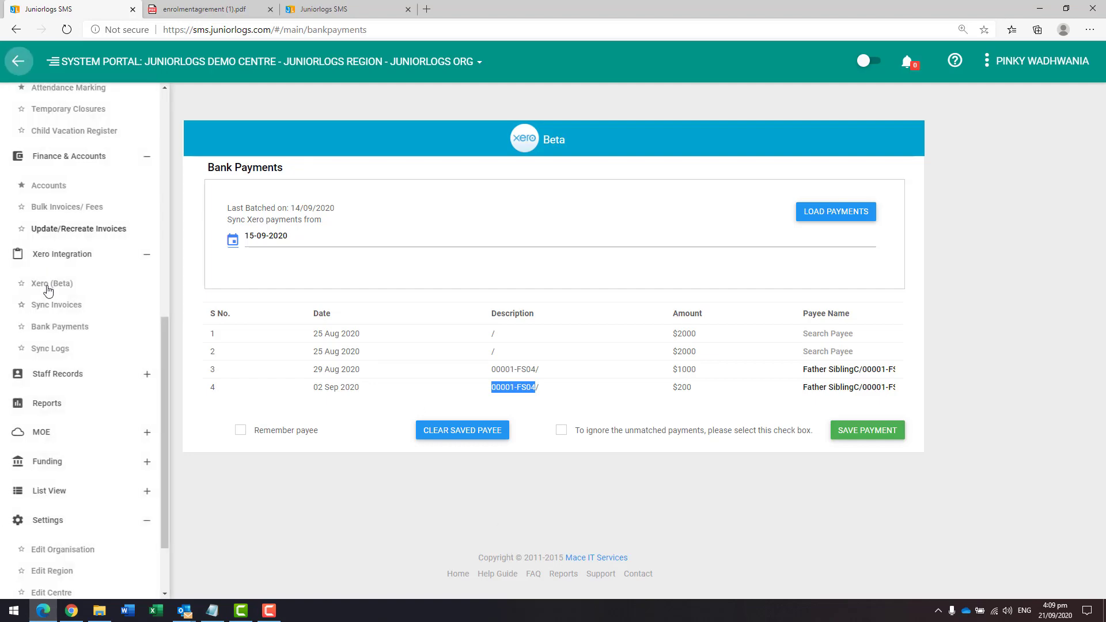
left_click(55, 190)
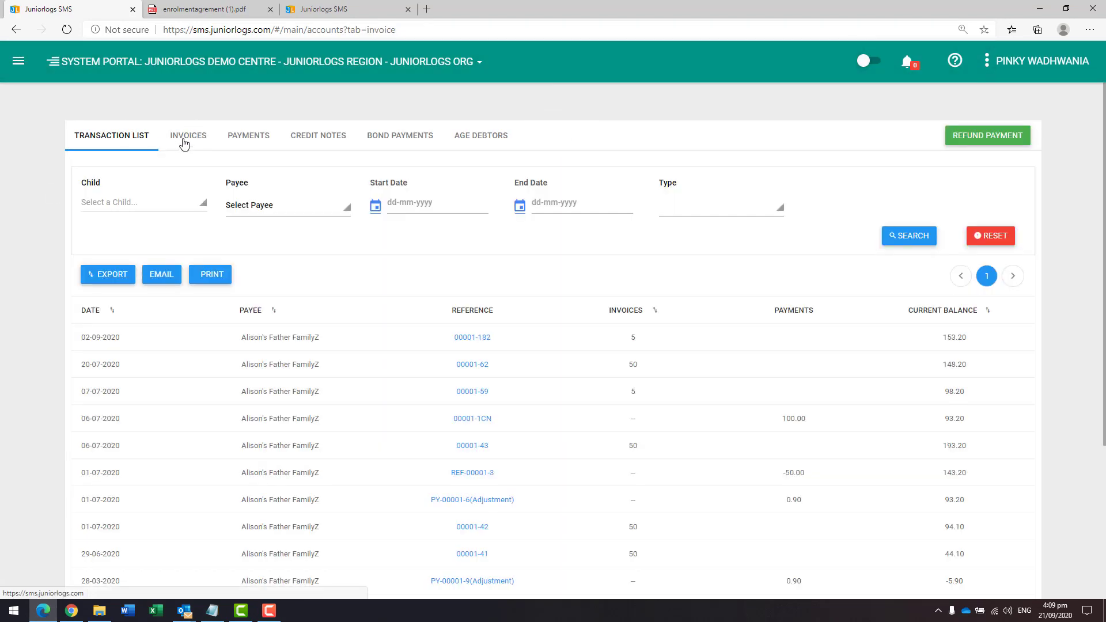
left_click(184, 143)
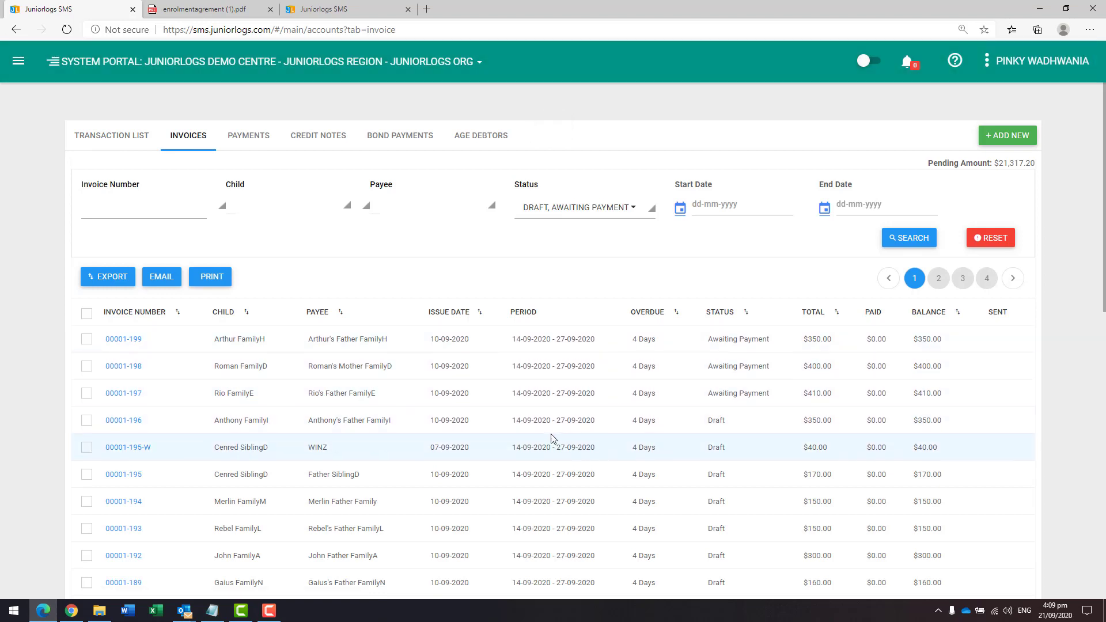
left_click(285, 207)
left_click(281, 265)
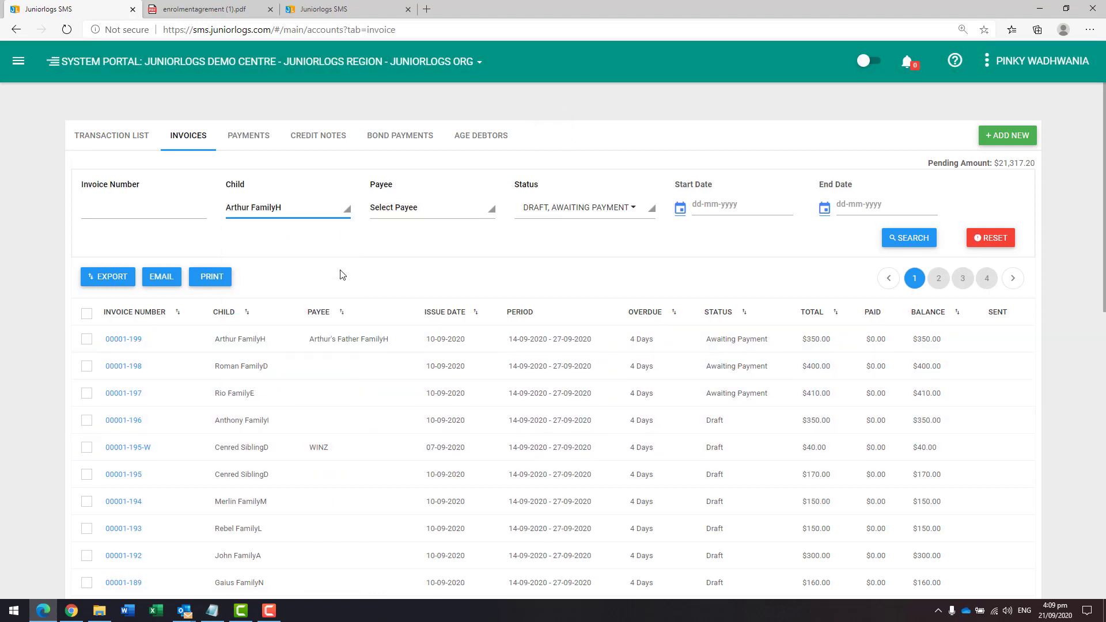
left_click(904, 248)
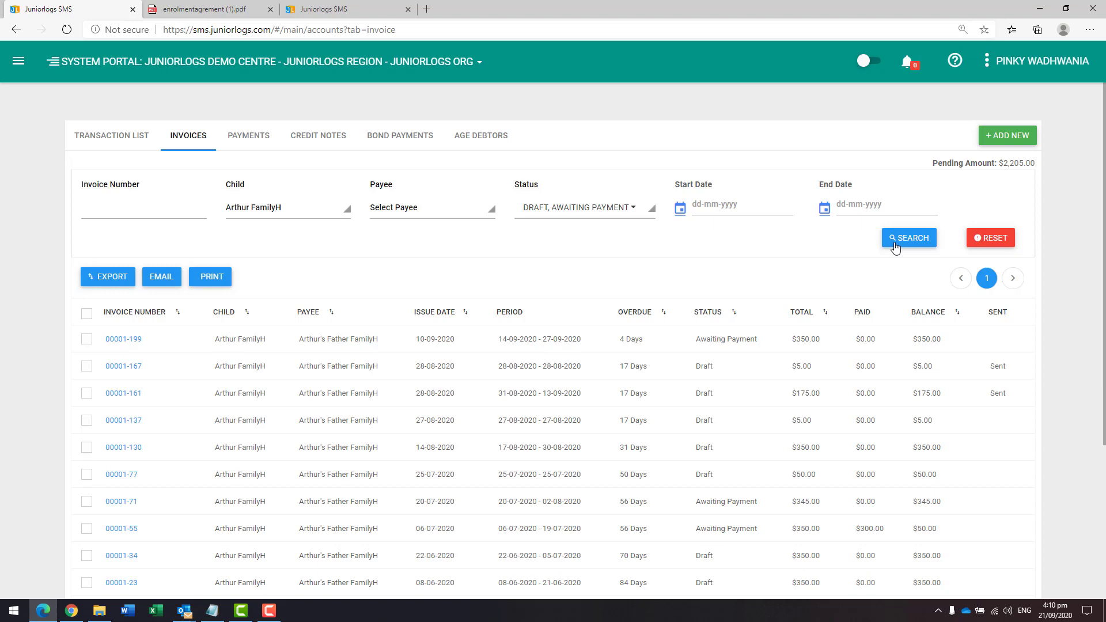
Step: Filter the invoices by child John FamilyA and check the pending amount
left_click(299, 215)
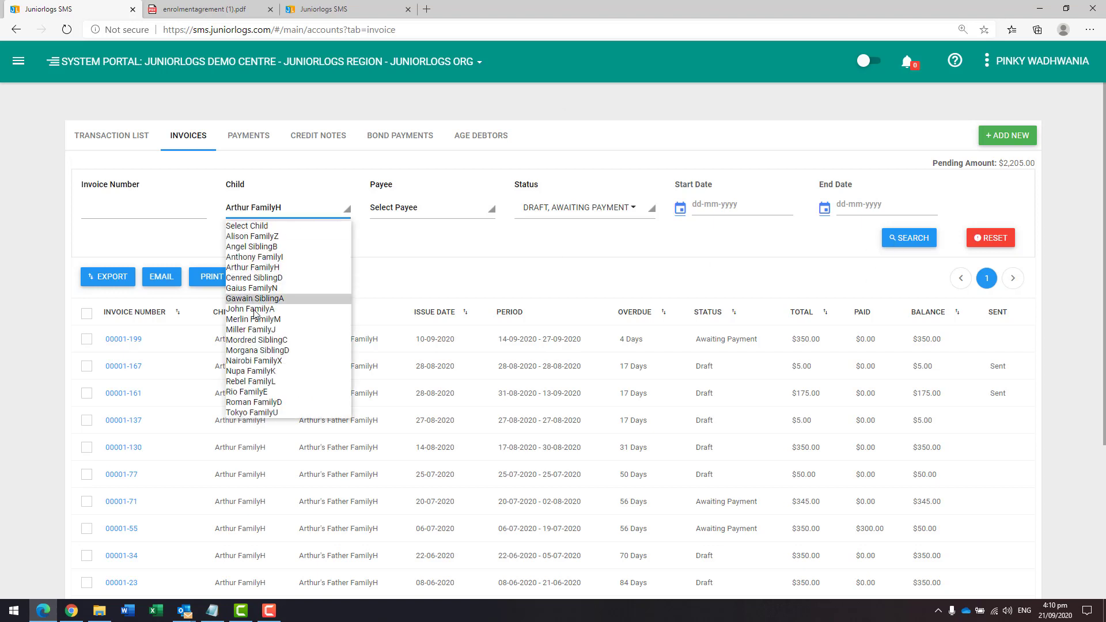
left_click(256, 310)
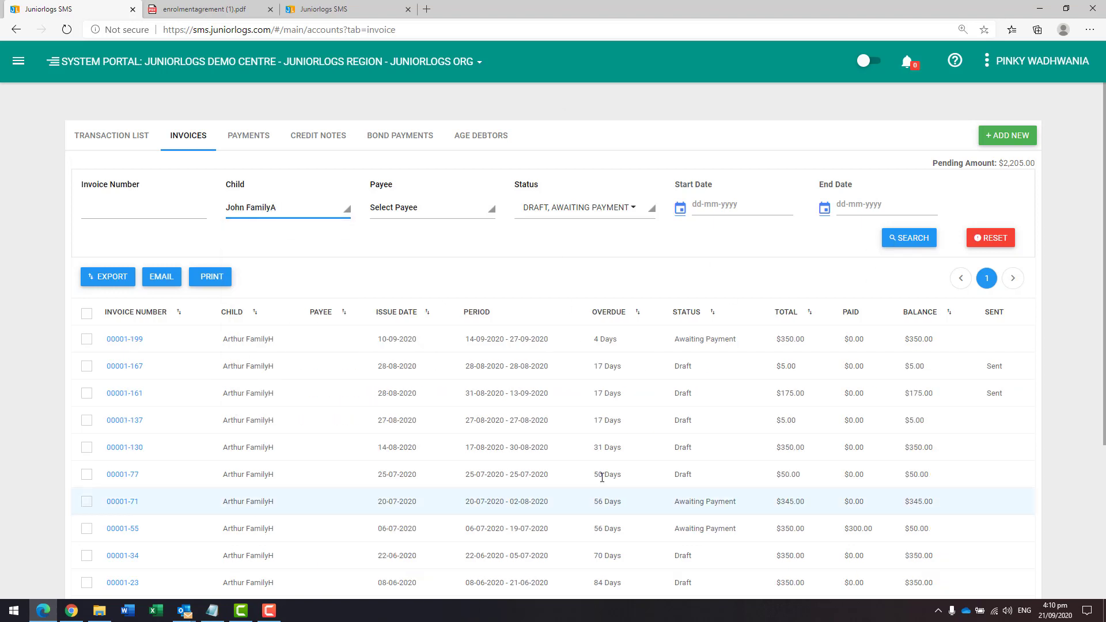
left_click(905, 238)
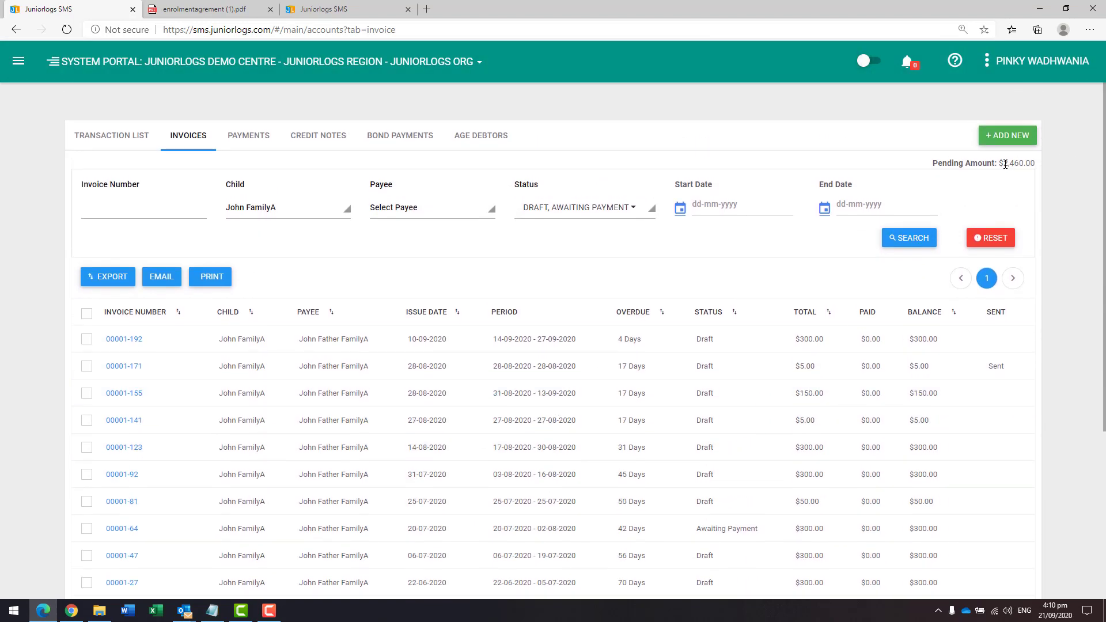
left_click_drag(1001, 164, 1039, 165)
Step: Filter the transaction list by child Merlin FamilyM and review its current balances
left_click(138, 144)
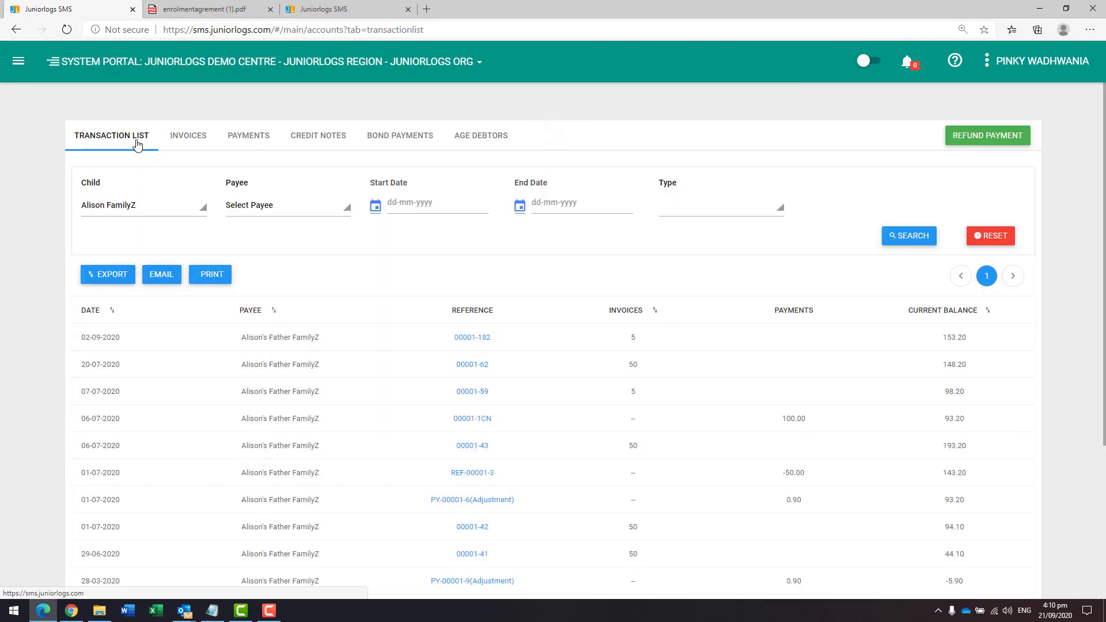
left_click(132, 208)
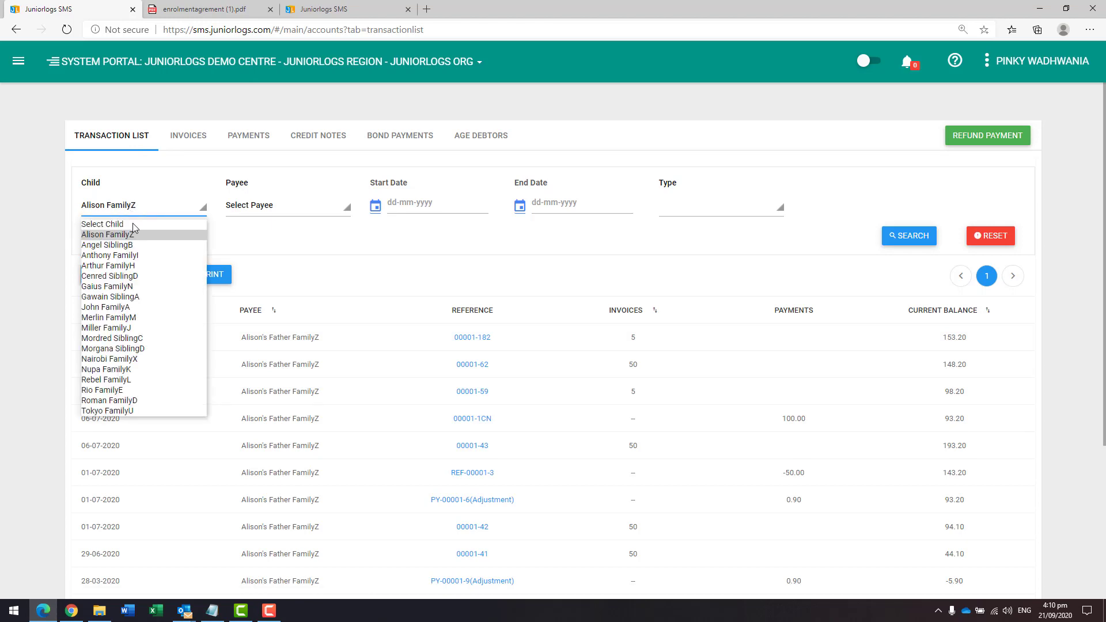
left_click(116, 317)
left_click(902, 236)
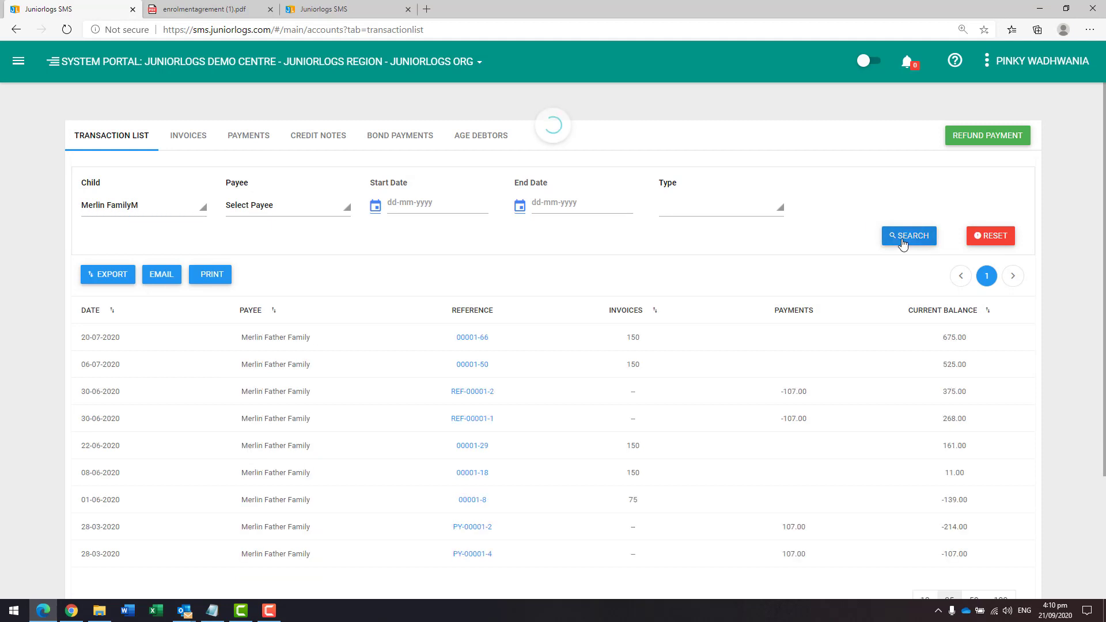
scroll(801, 461, "down", 1)
scroll(753, 474, "up", 2)
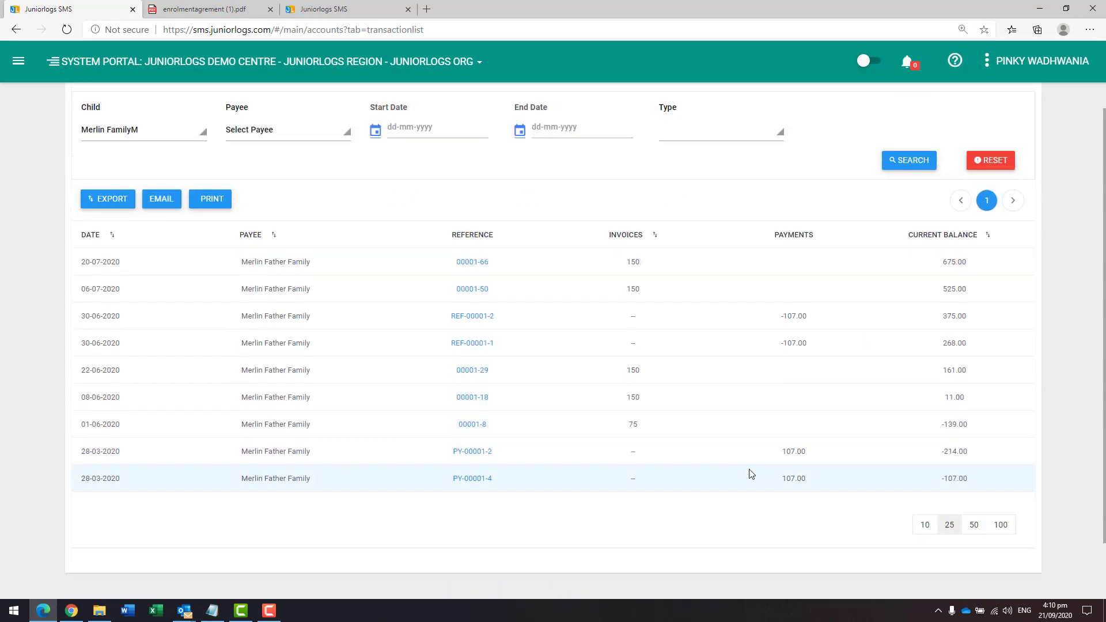
left_click_drag(941, 305, 977, 305)
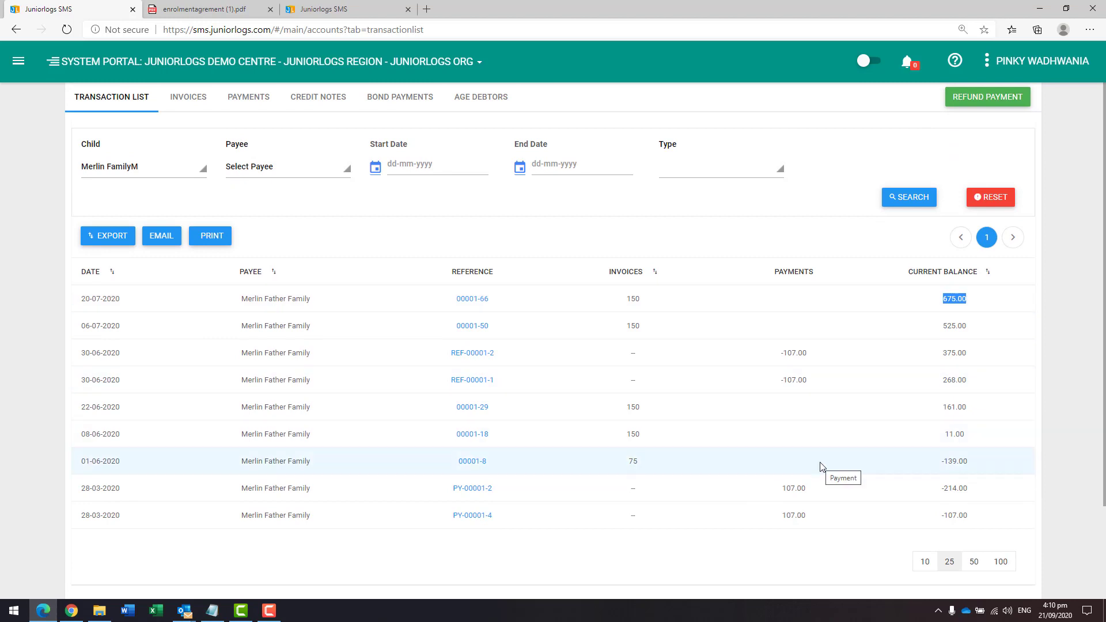
Step: Open the Age Debtors report, then go back to the invoices list
left_click(480, 103)
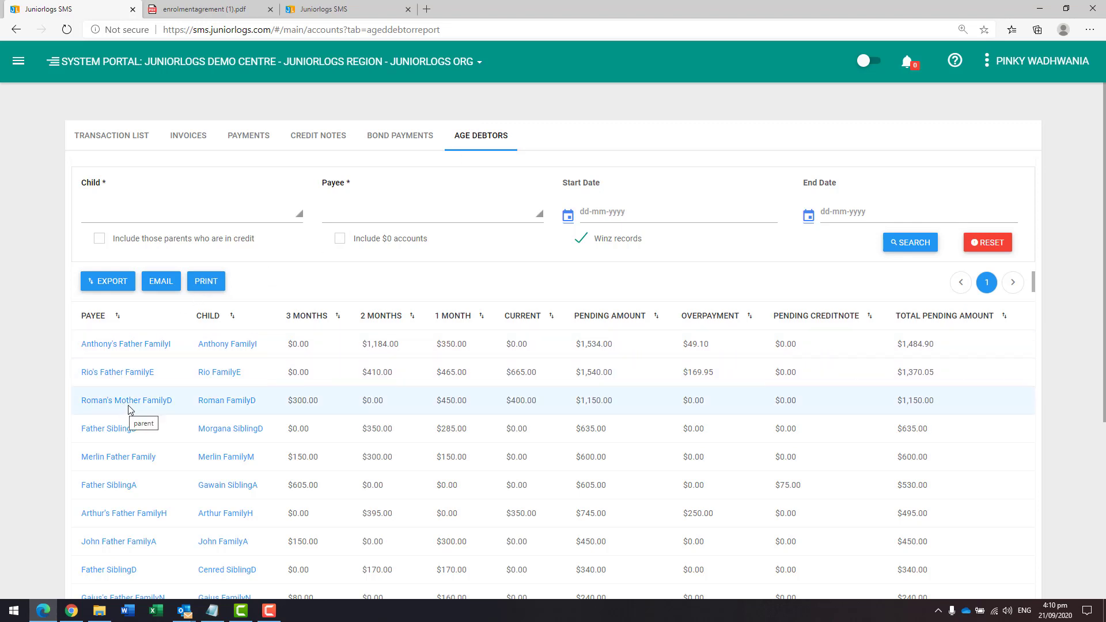
left_click(186, 143)
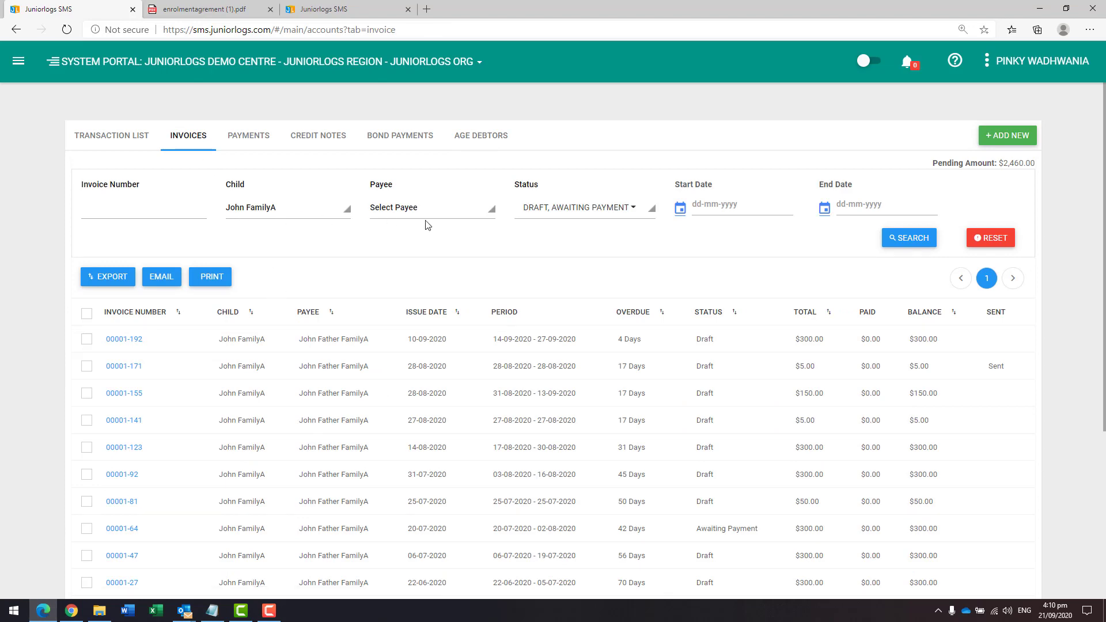
scroll(316, 441, "down", 2)
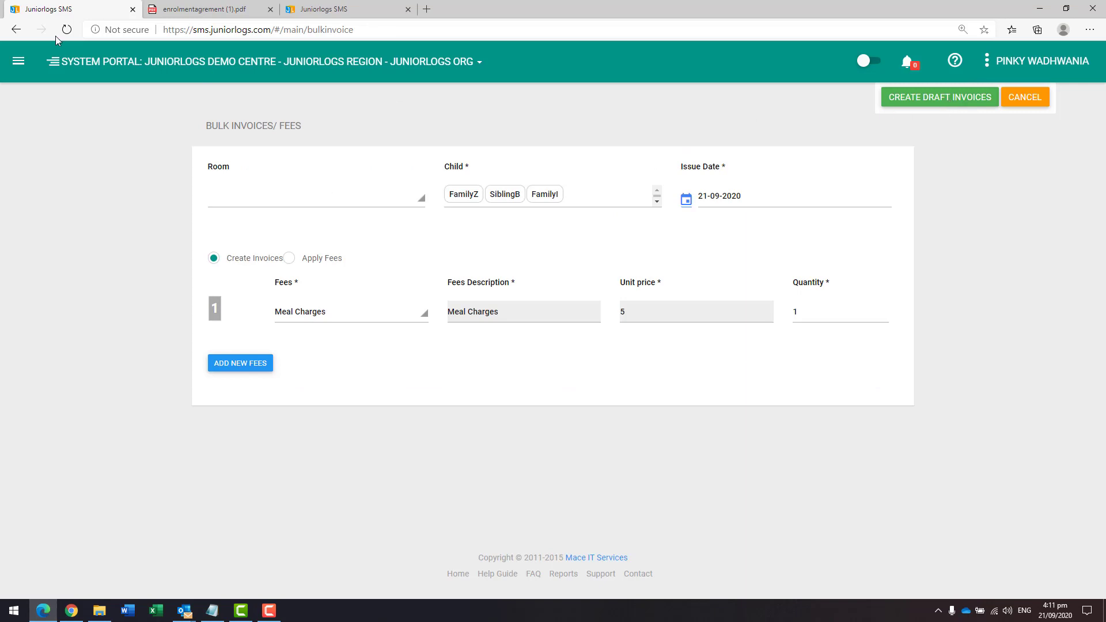
Step: Open the Bulk Invoices/Fees form and inspect its child selection field
left_click(17, 61)
left_click(63, 408)
left_click(535, 209)
left_click(708, 403)
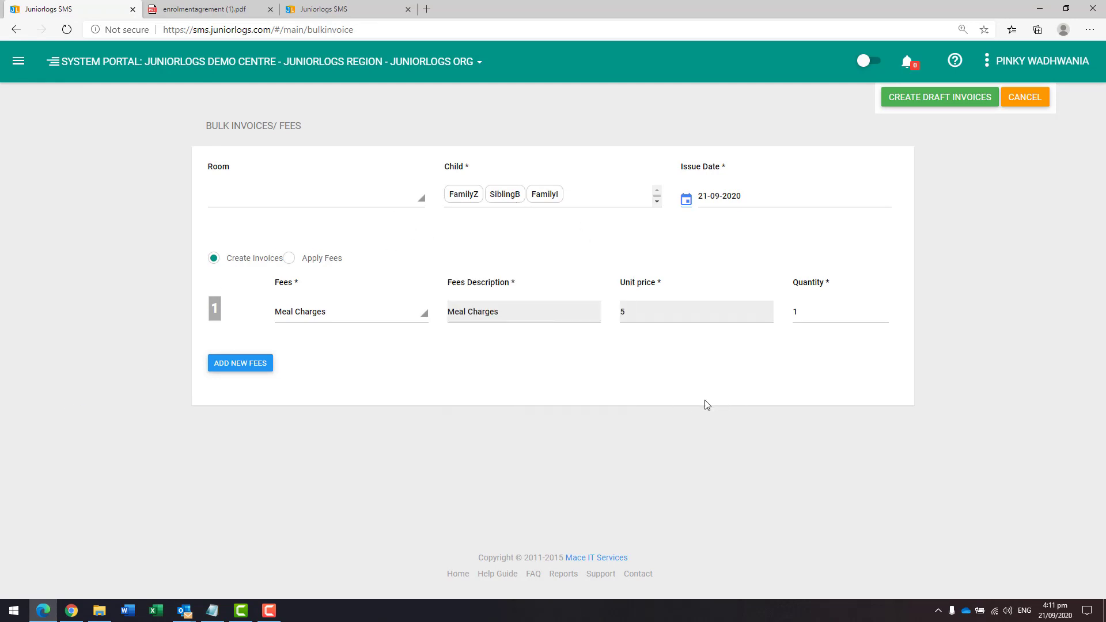